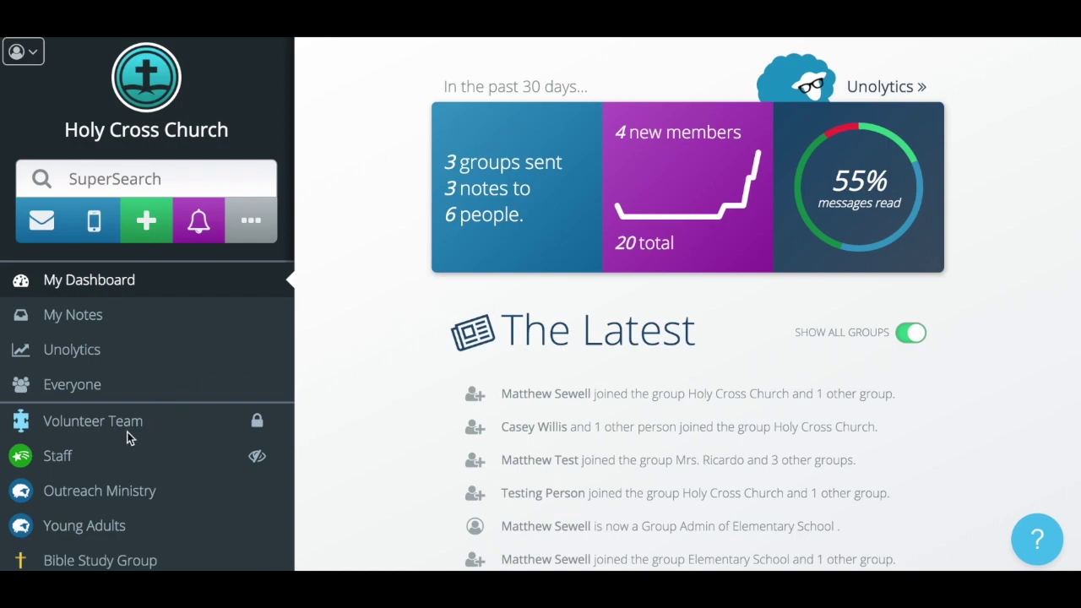
Step: Open the Youth Ministry group from the sidebar and start a blank email to it
scroll(128, 439, "down", 3)
scroll(101, 451, "down", 2)
left_click(85, 463)
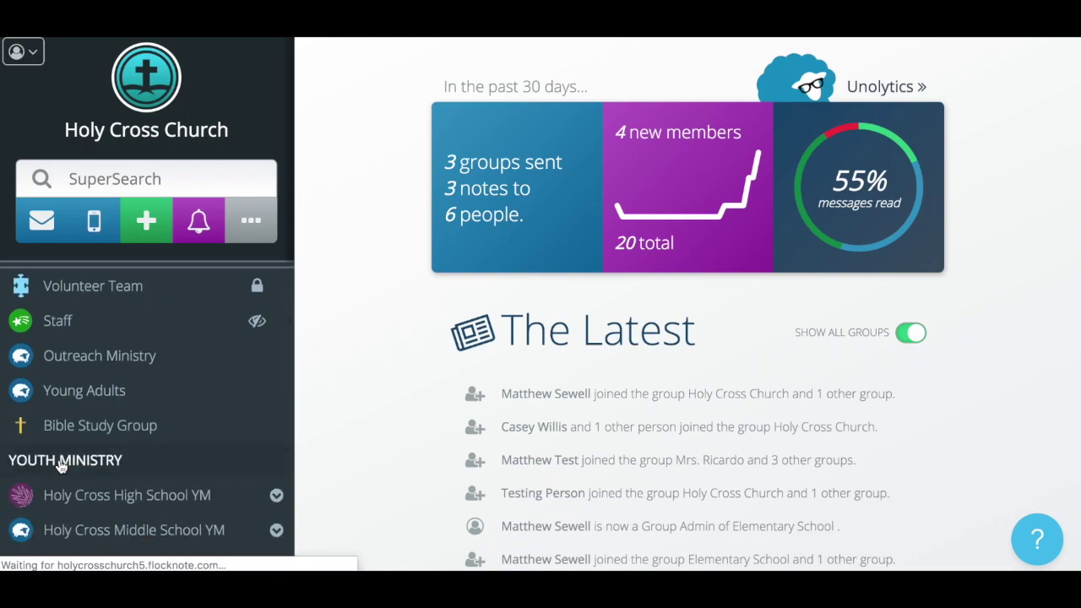
left_click(42, 223)
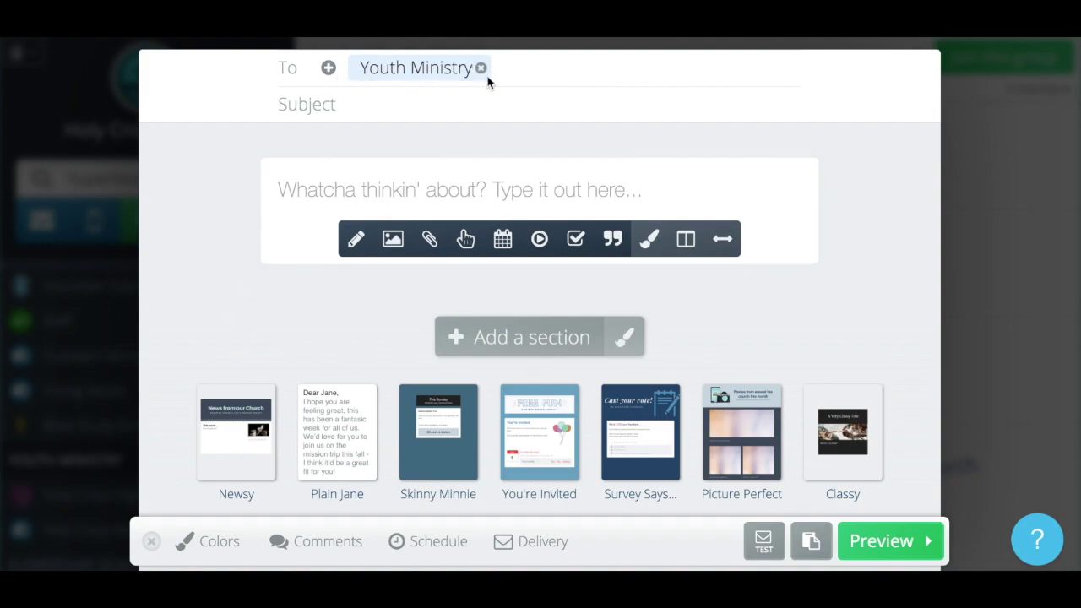
Step: Browse the To recipient group list and add Volunteer Team to the email
left_click(328, 69)
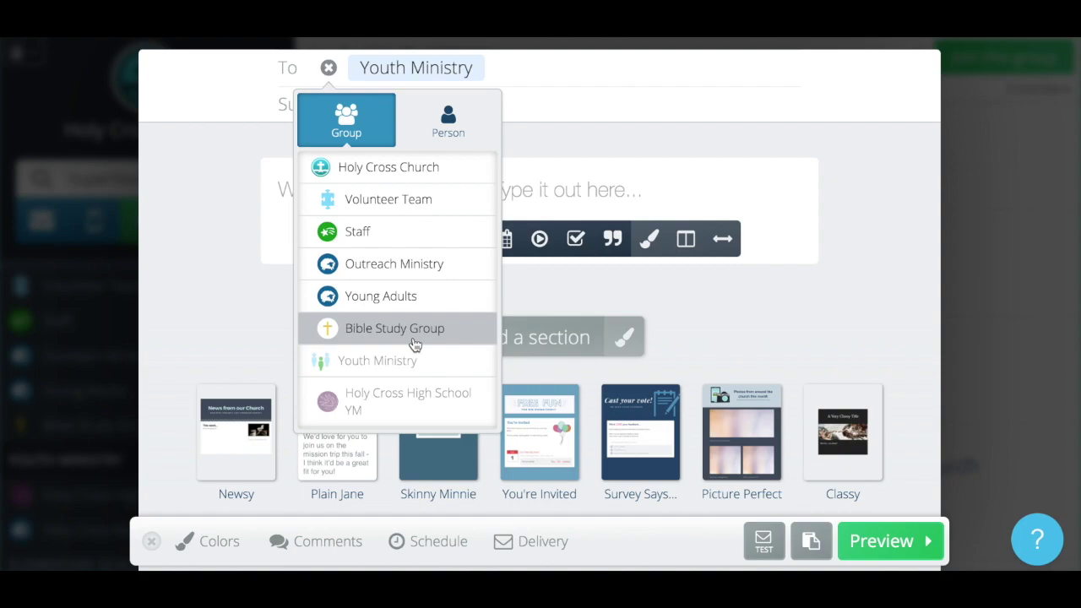
scroll(413, 344, "down", 1)
scroll(414, 344, "down", 1)
scroll(414, 345, "down", 1)
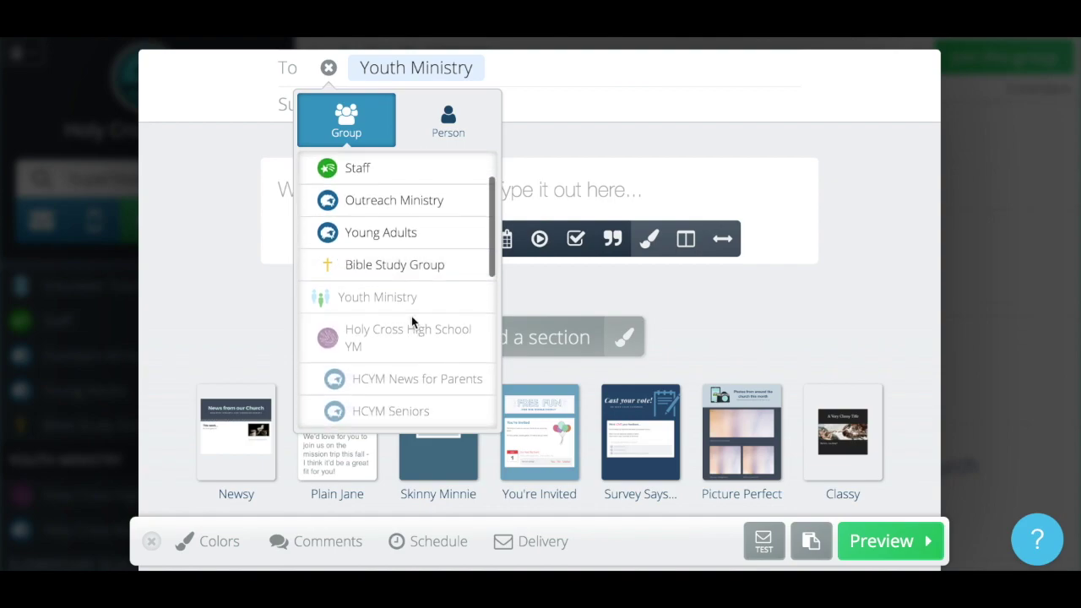
scroll(409, 317, "up", 1)
scroll(410, 317, "up", 2)
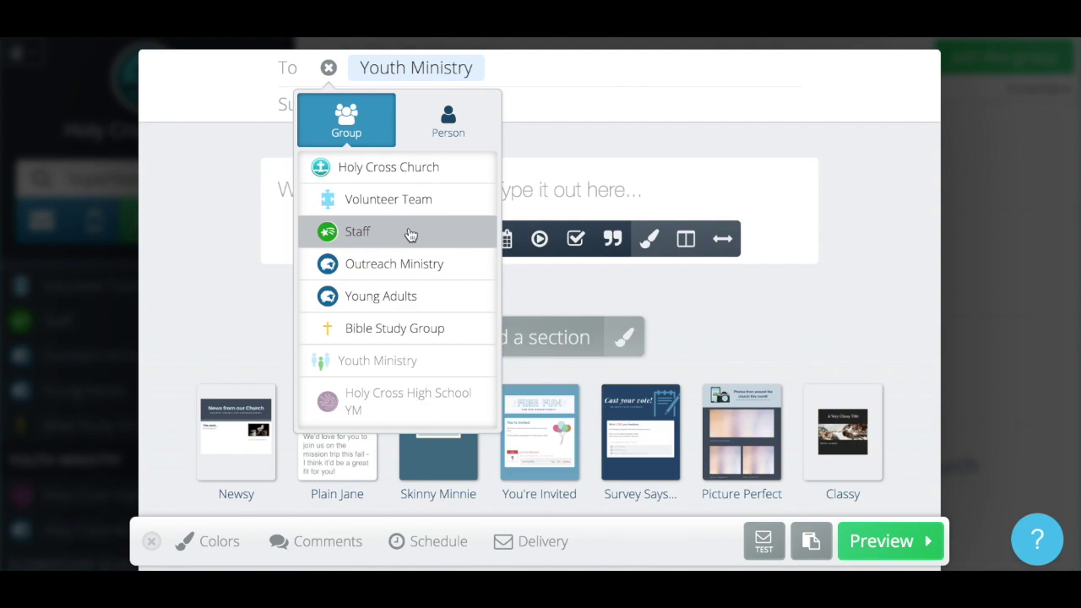
scroll(410, 234, "down", 1)
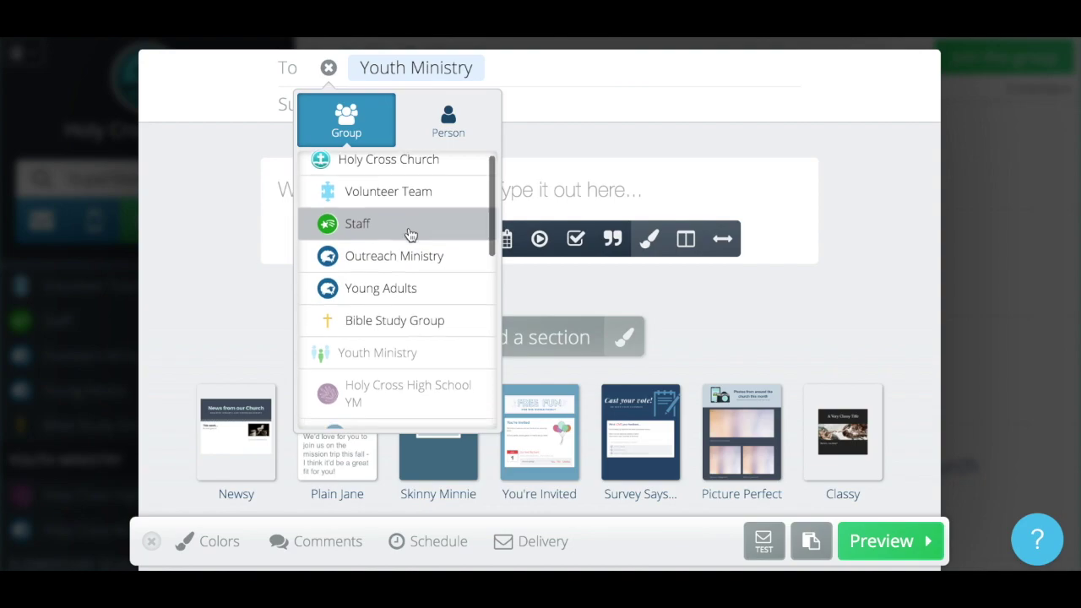
scroll(409, 233, "down", 2)
scroll(410, 234, "down", 2)
scroll(409, 234, "down", 1)
scroll(409, 235, "down", 1)
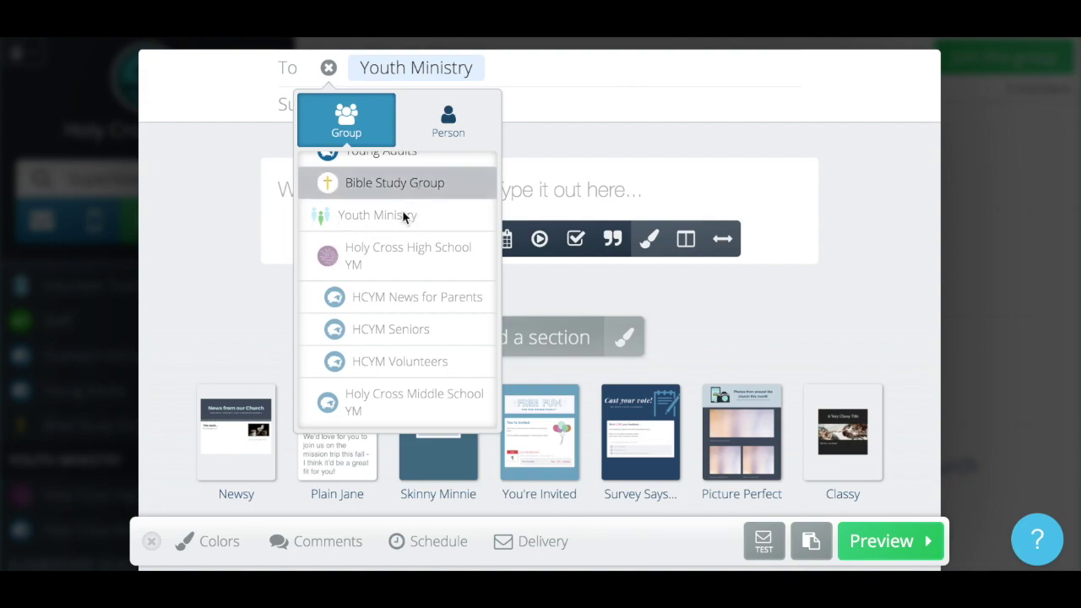
scroll(396, 228, "down", 2)
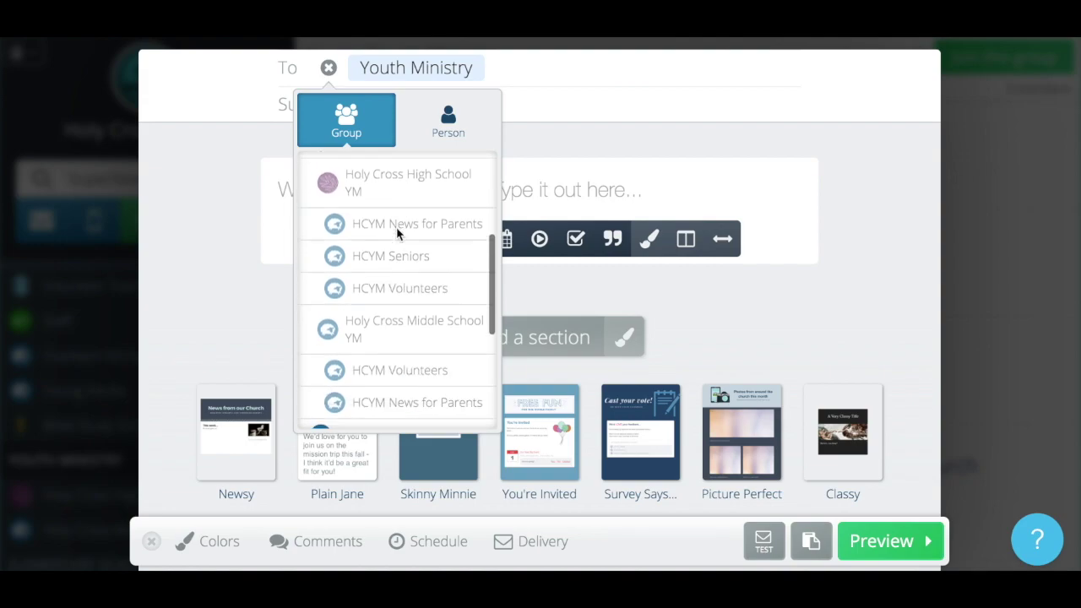
scroll(396, 228, "down", 1)
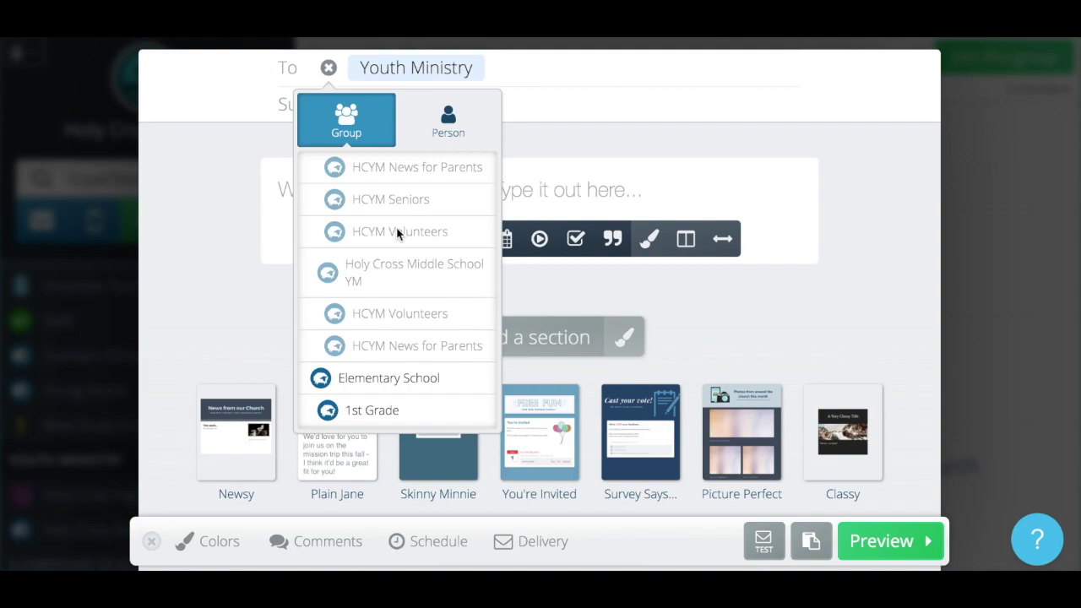
scroll(396, 233, "up", 2)
scroll(393, 234, "up", 3)
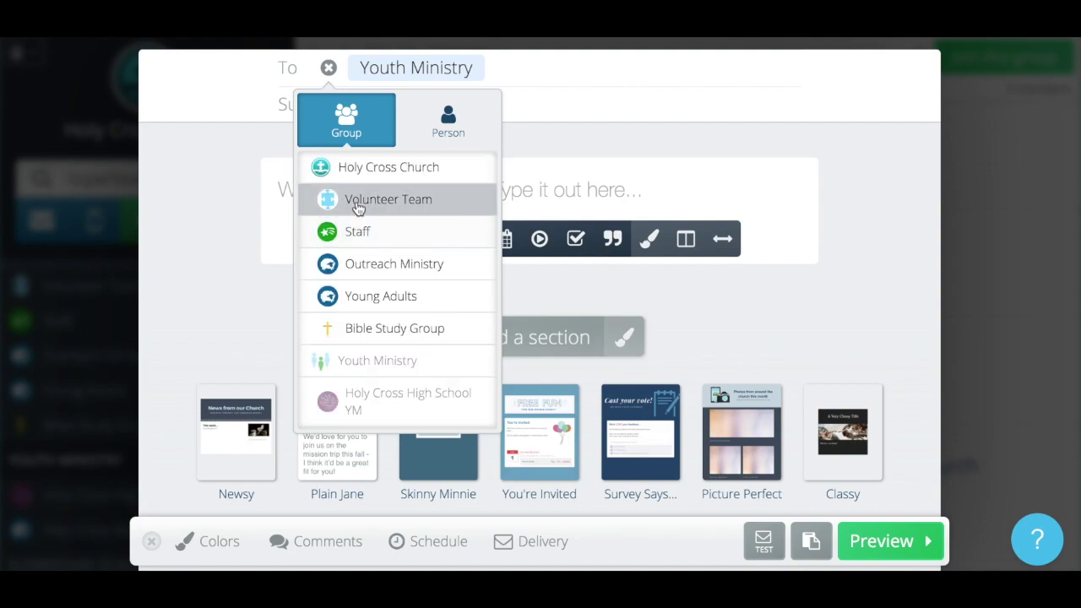
left_click(356, 206)
Step: Add Staff, close the group list, then remove the Staff tag from the recipients
left_click(353, 236)
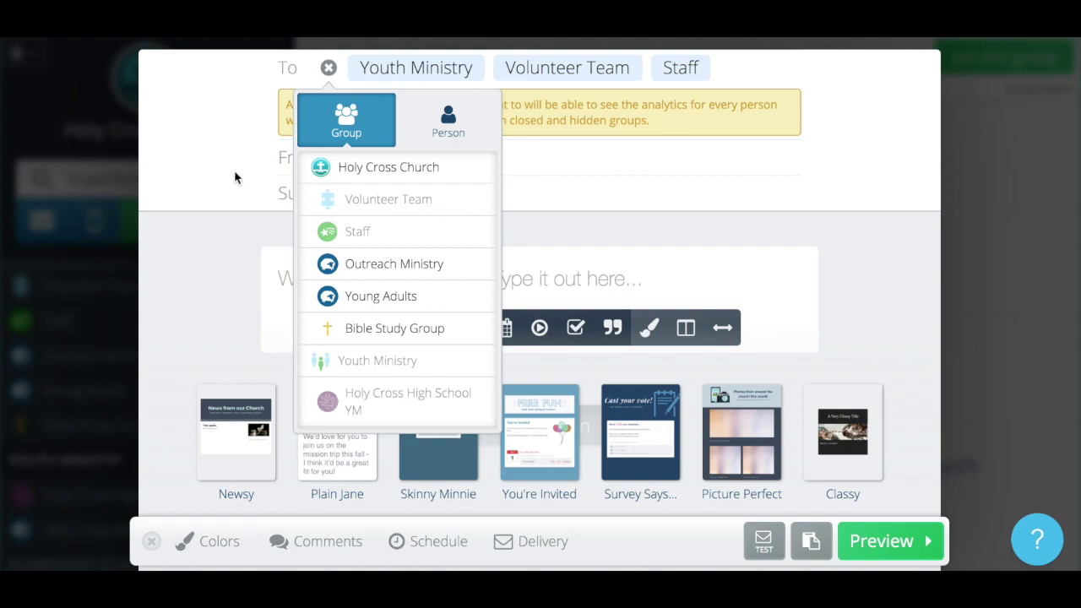
left_click(218, 145)
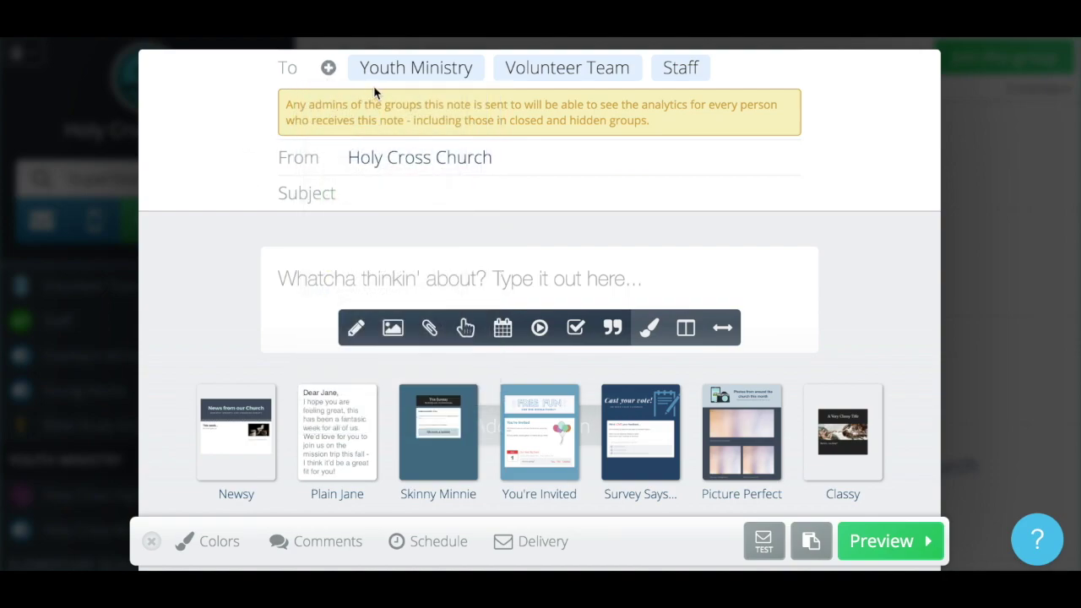
mouse_move(567, 67)
left_click(707, 69)
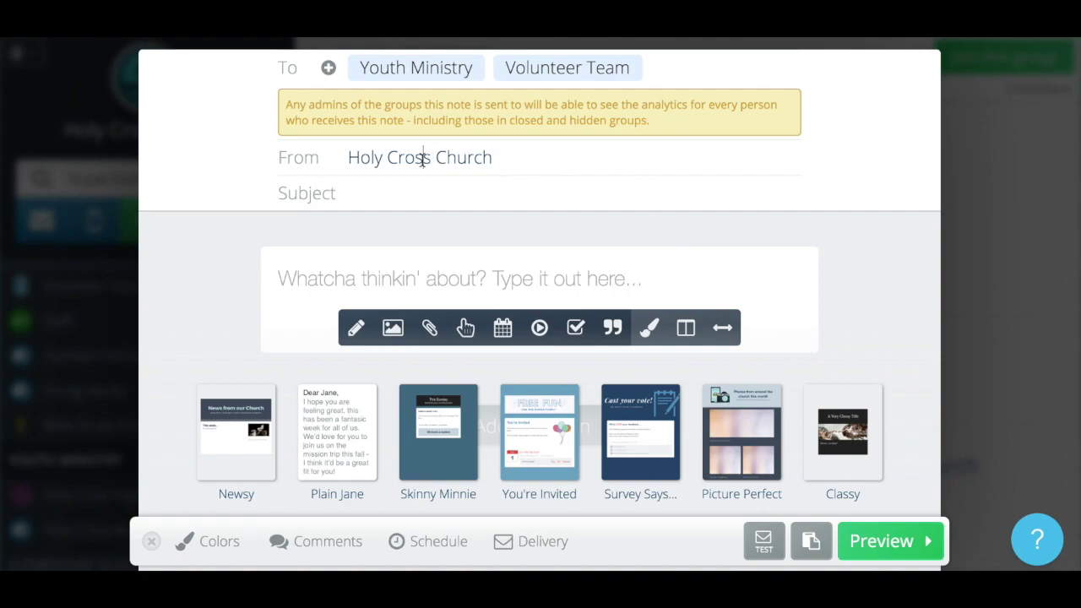
Step: Select and deselect the sender name, then view Delivery showing 9 email recipients
left_click_drag(510, 162, 348, 162)
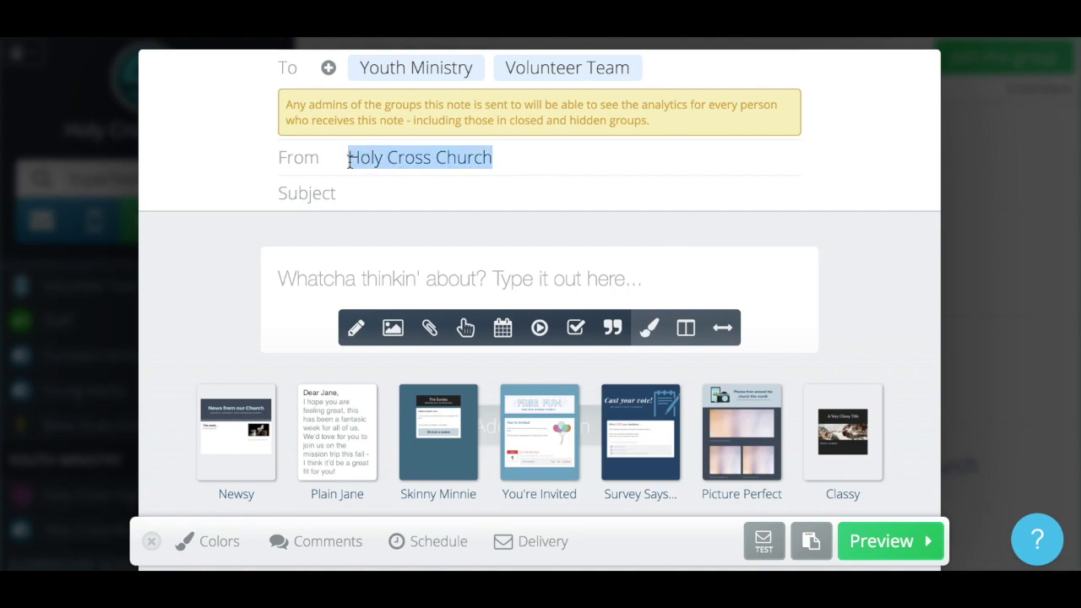
left_click(447, 165)
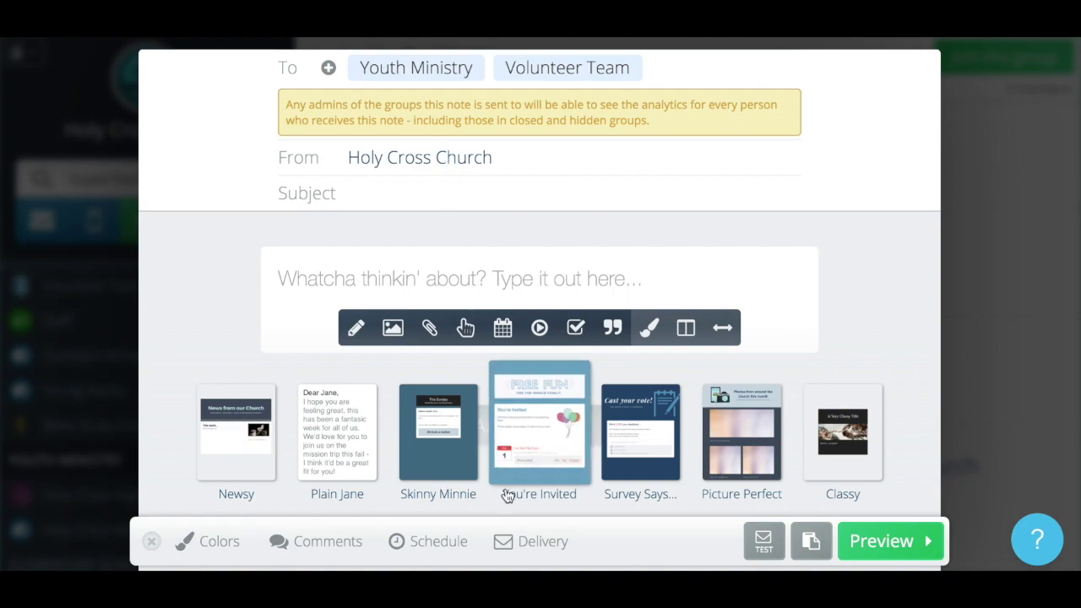
left_click(509, 542)
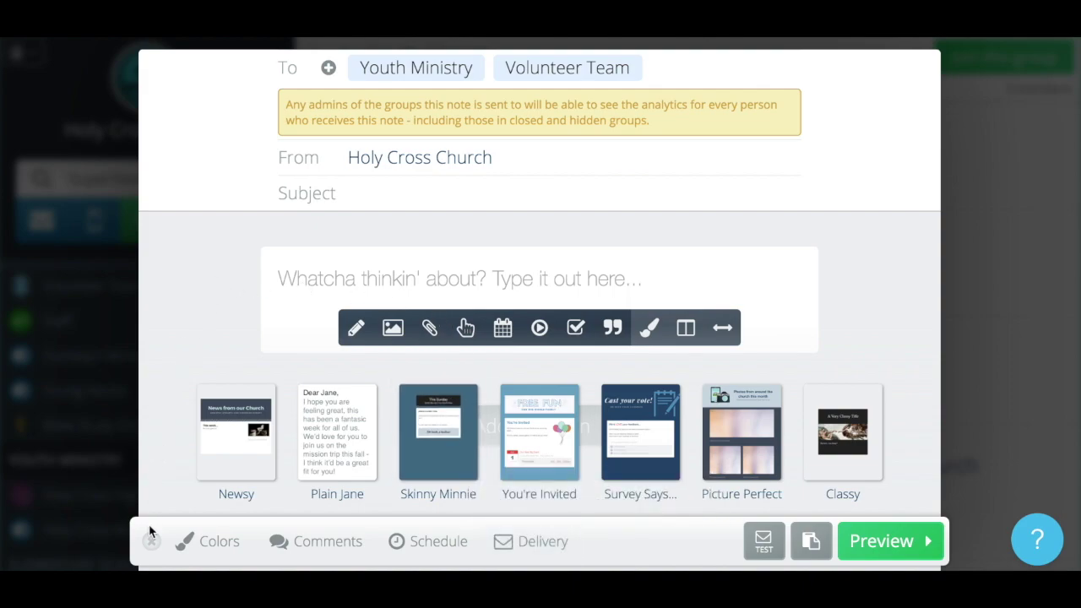
Step: Close the email, start a 'youth:' text to Youth Ministry, view its groups, then close it
left_click(150, 545)
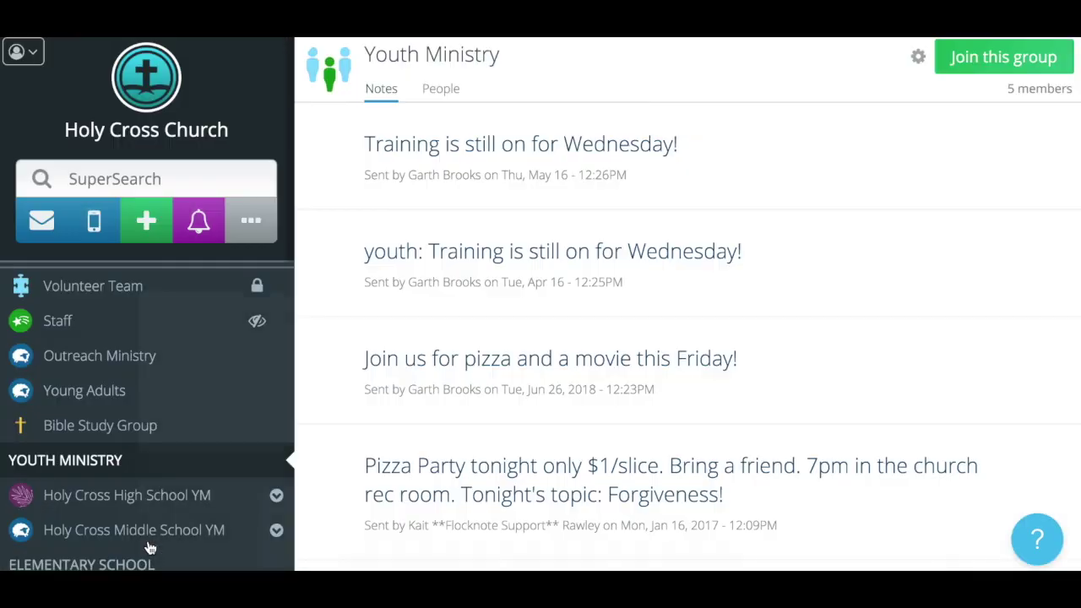
left_click(91, 224)
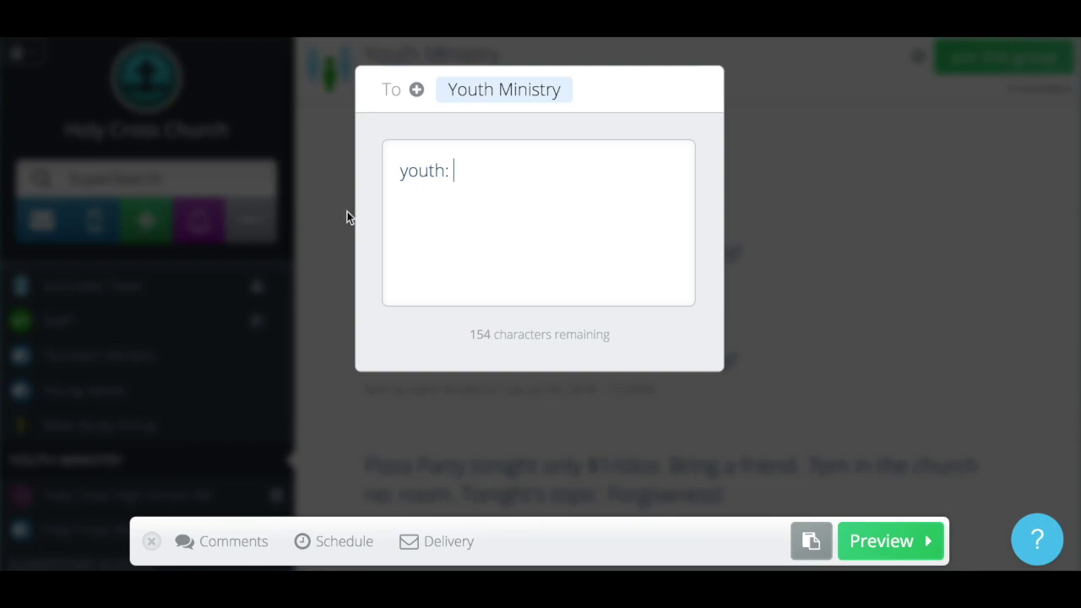
left_click(415, 90)
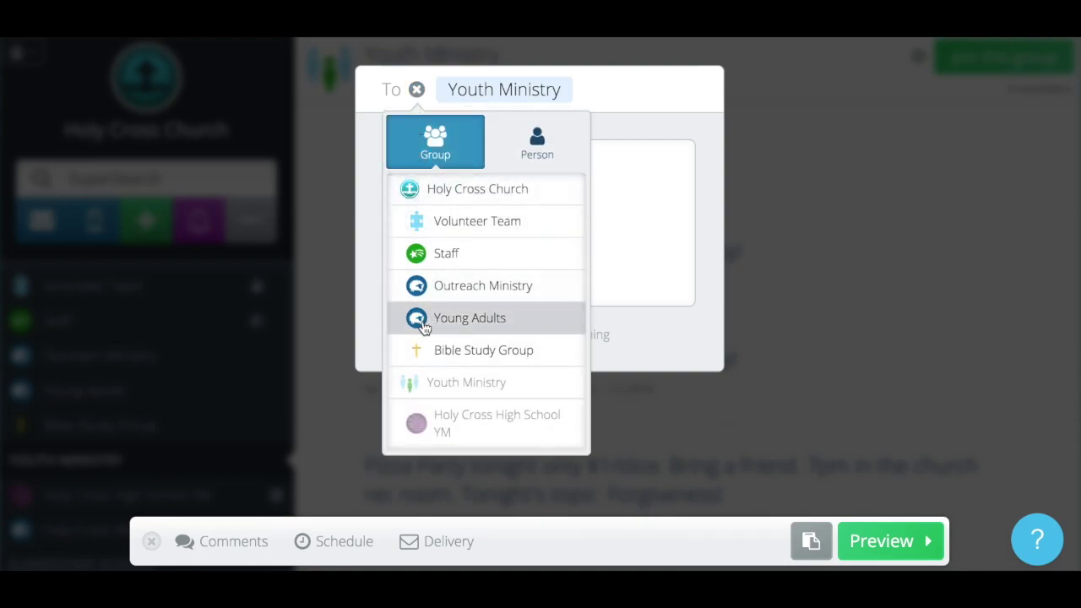
left_click(653, 171)
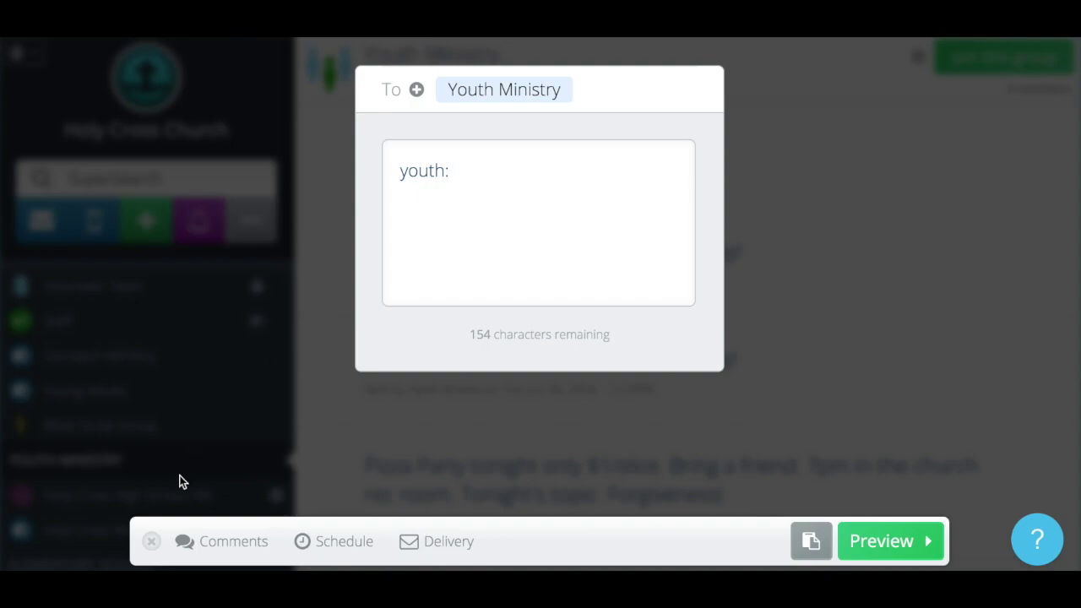
left_click(151, 545)
Step: Scroll the sidebar down to Manage Groups and enter group management mode
scroll(146, 411, "up", 1)
scroll(146, 411, "up", 1)
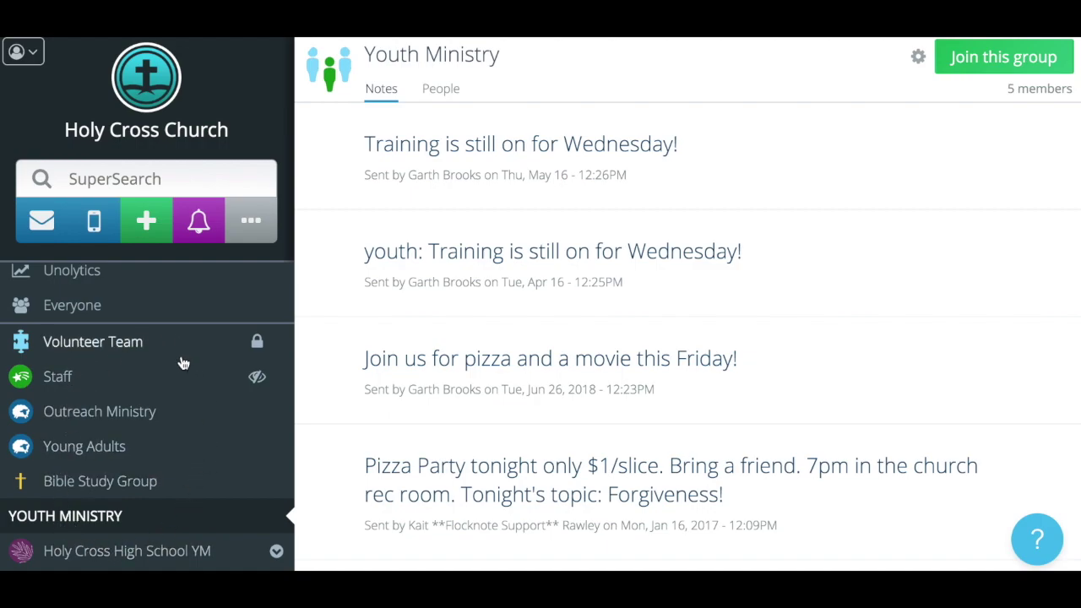
scroll(181, 362, "down", 4)
scroll(147, 472, "down", 1)
scroll(147, 472, "down", 3)
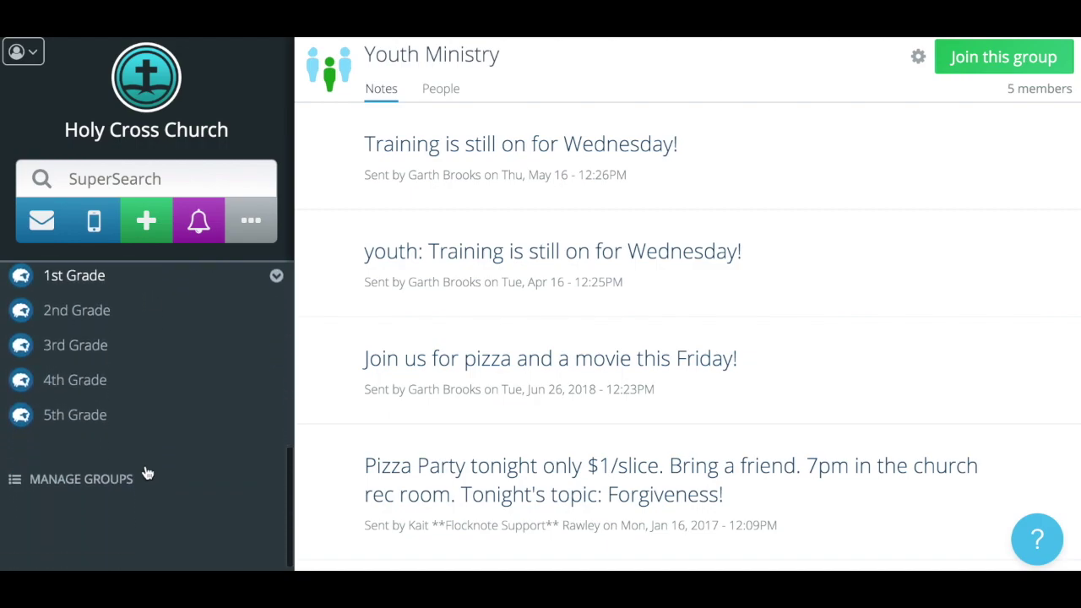
scroll(147, 473, "up", 3)
scroll(147, 472, "up", 1)
scroll(147, 472, "up", 4)
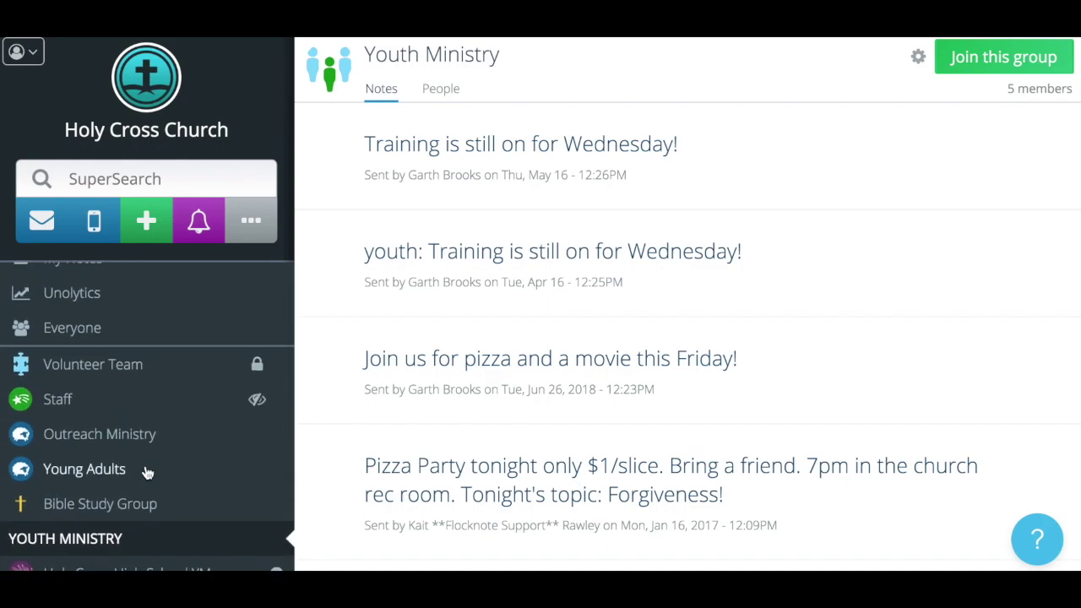
scroll(147, 473, "down", 1)
scroll(147, 473, "down", 1)
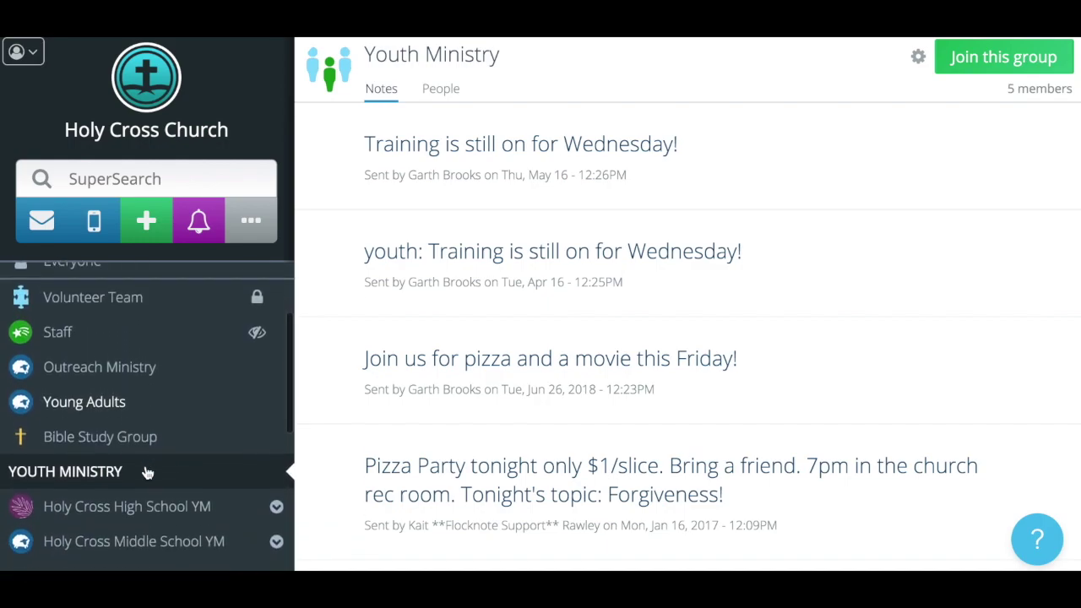
scroll(147, 473, "down", 1)
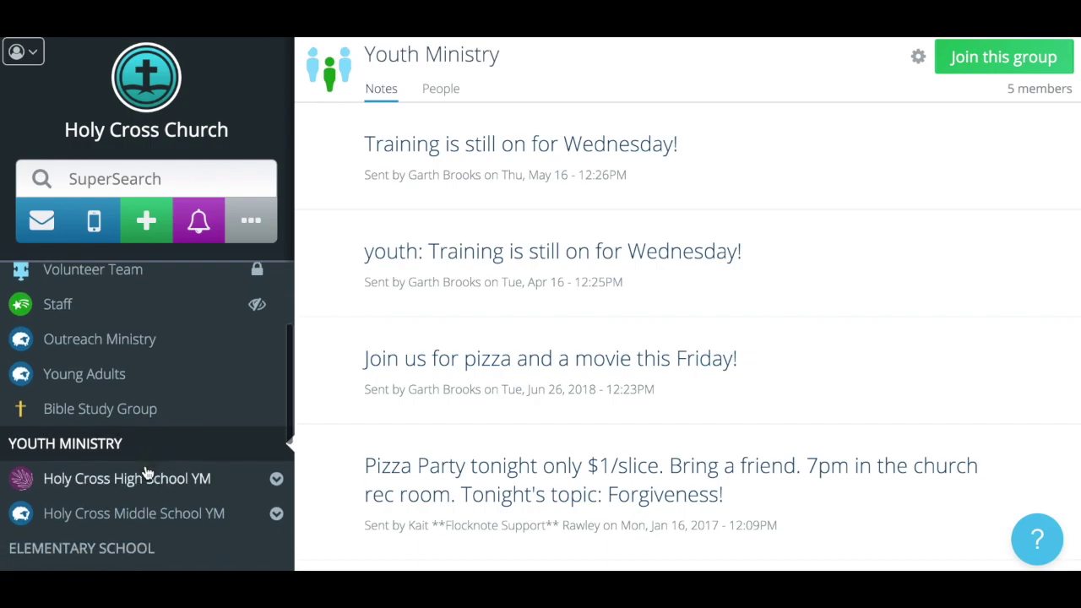
scroll(147, 472, "down", 2)
scroll(146, 472, "down", 2)
scroll(147, 473, "down", 1)
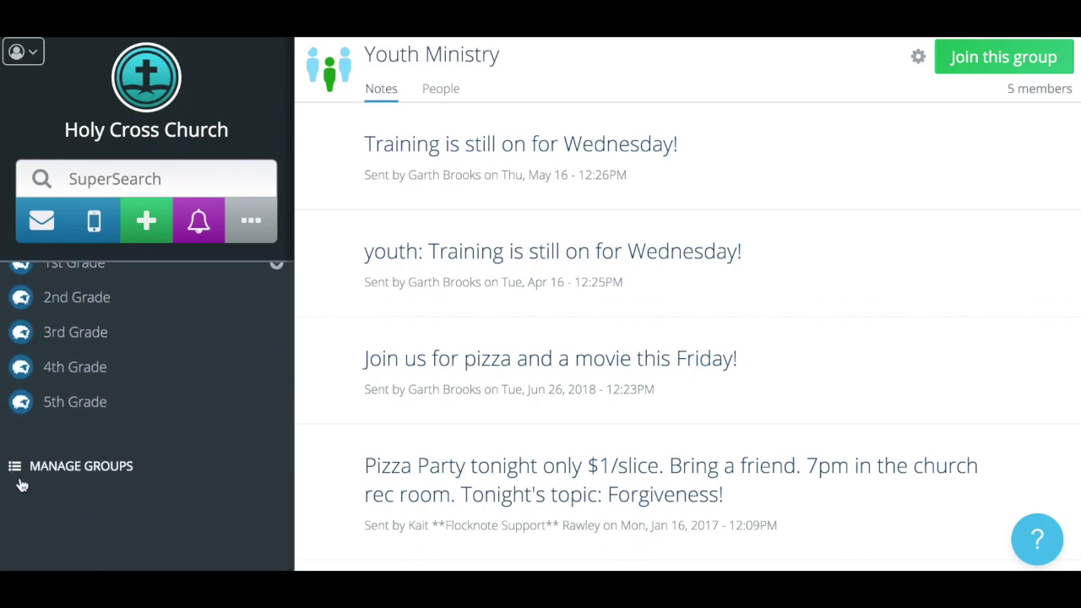
left_click(62, 470)
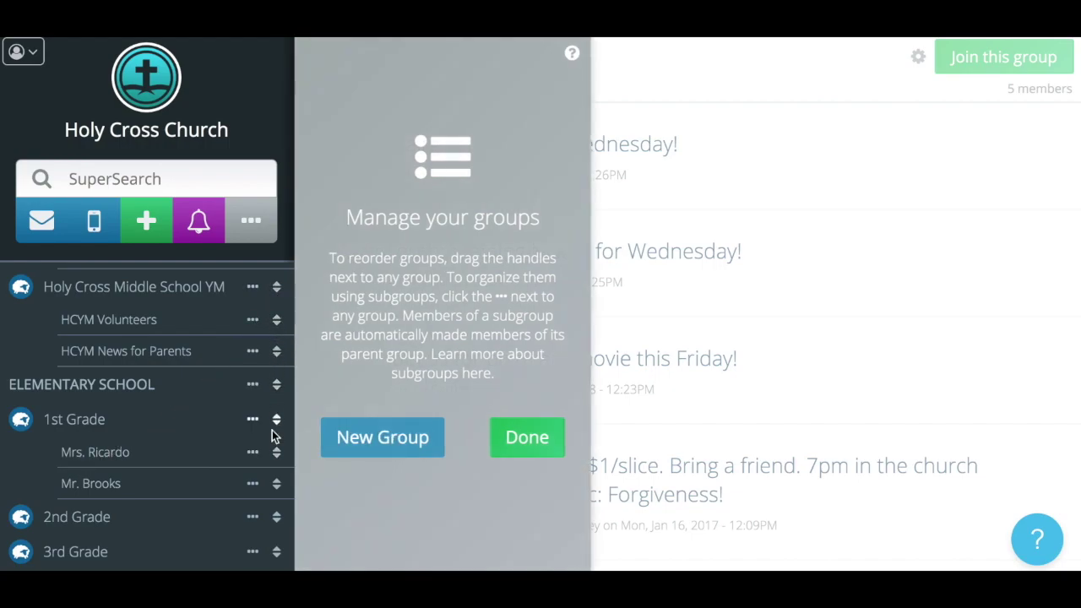
Step: Drag Volunteer Team directly above Staff in the group order and click Done
scroll(275, 427, "up", 5)
mouse_move(274, 425)
left_mouse_down()
mouse_move(276, 510)
mouse_move(276, 429)
left_mouse_up()
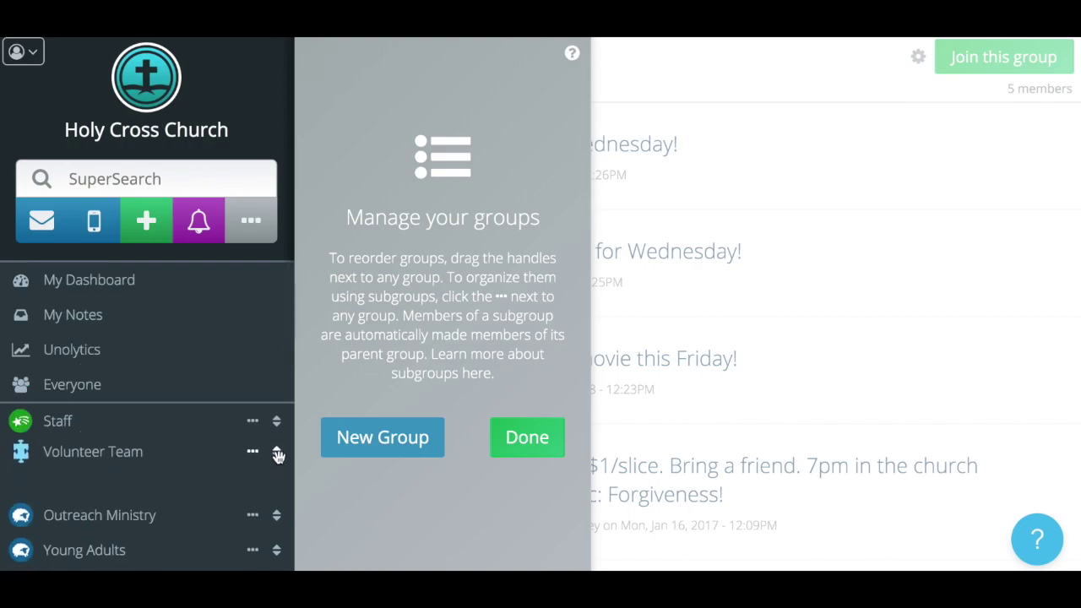
left_click(527, 436)
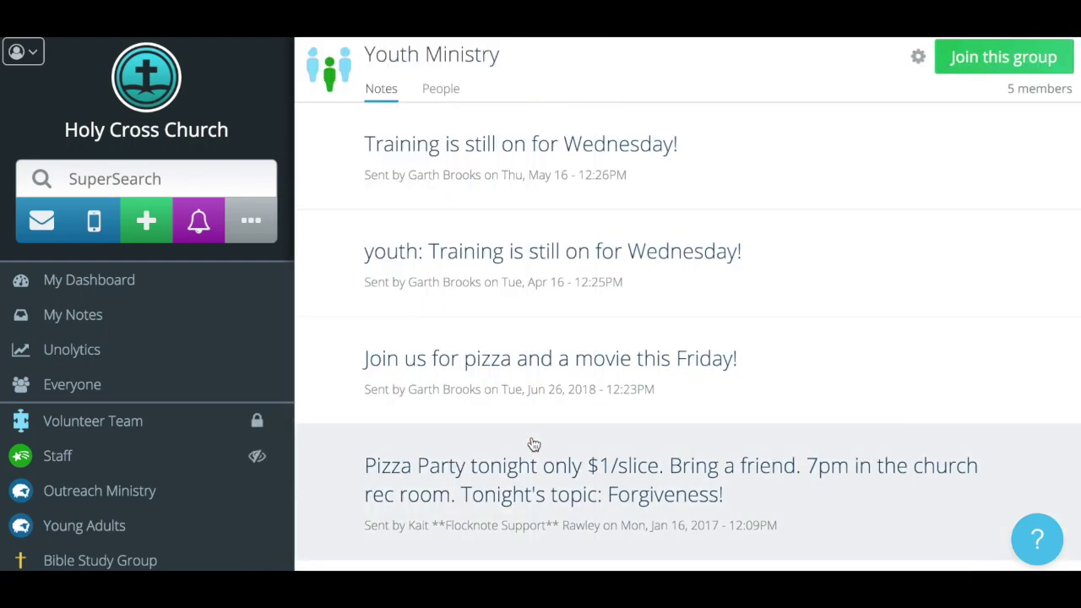